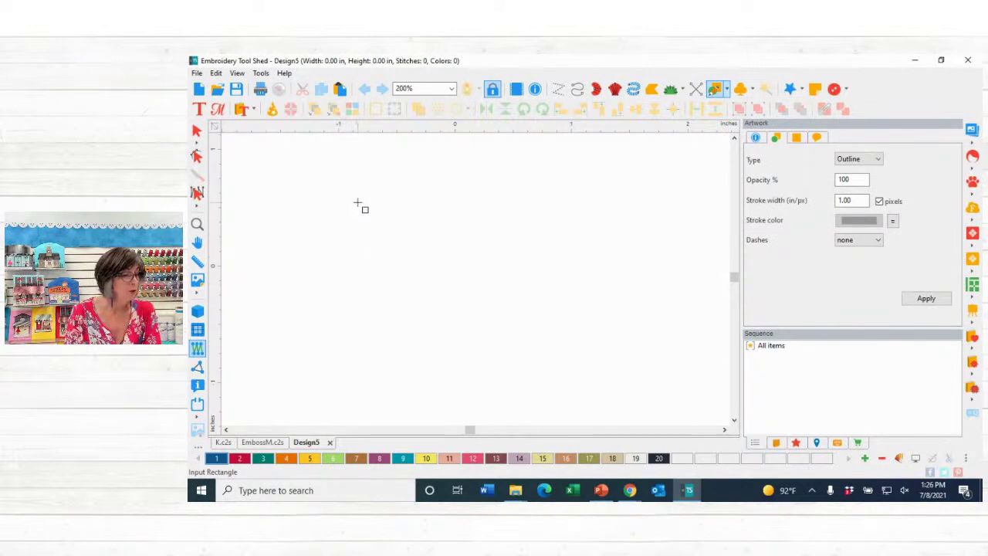
- Draw a rectangle outline on the blank design and set its width and height to 4 inches each
{"action": "left_click_drag", "start_coordinate": [357, 190], "coordinate": [636, 391]}
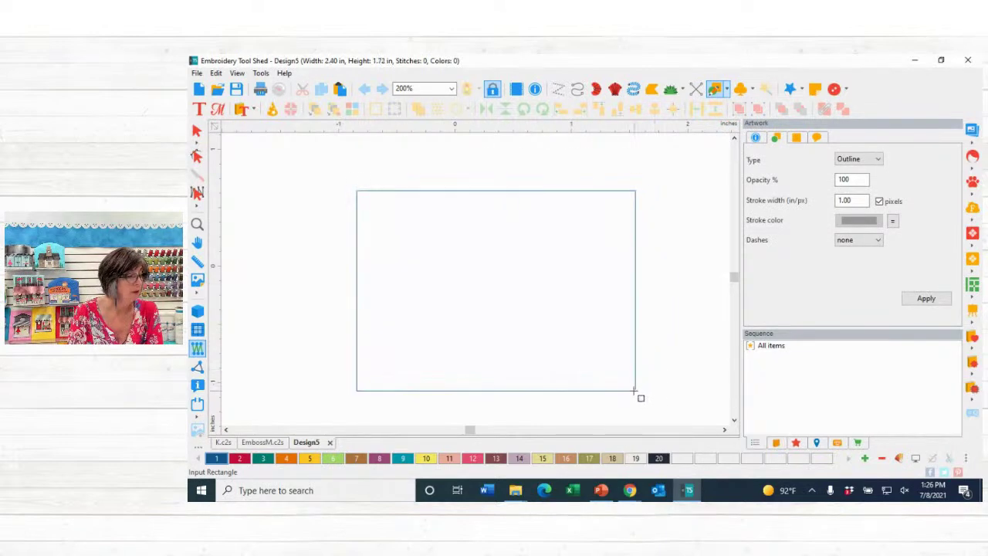
{"action": "left_click", "coordinate": [197, 133]}
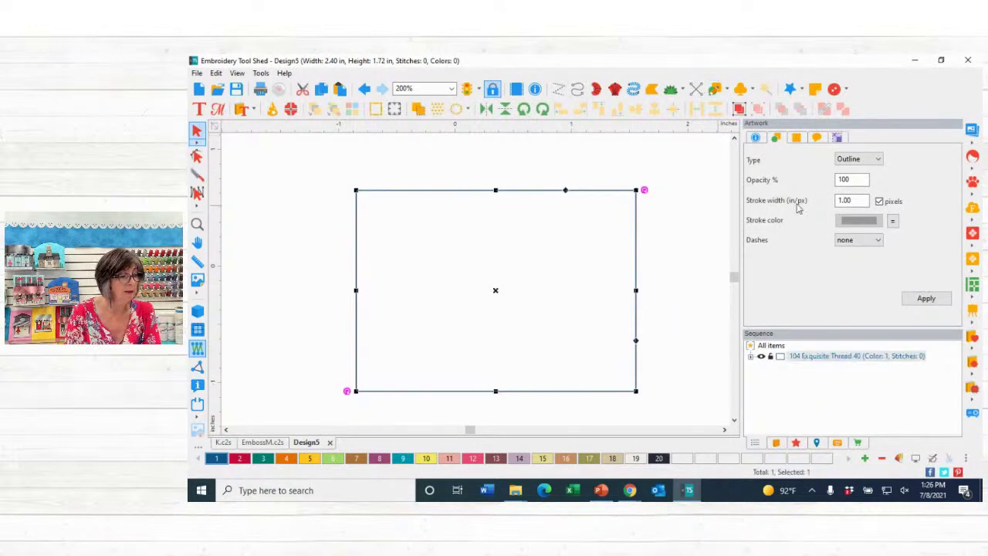
{"action": "left_click", "coordinate": [837, 138]}
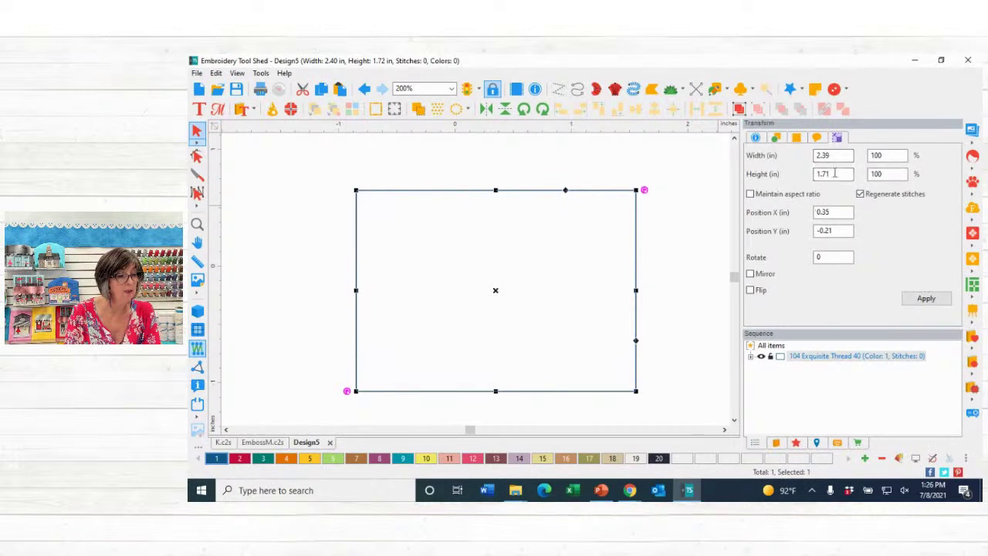
{"action": "double_click", "coordinate": [832, 155]}
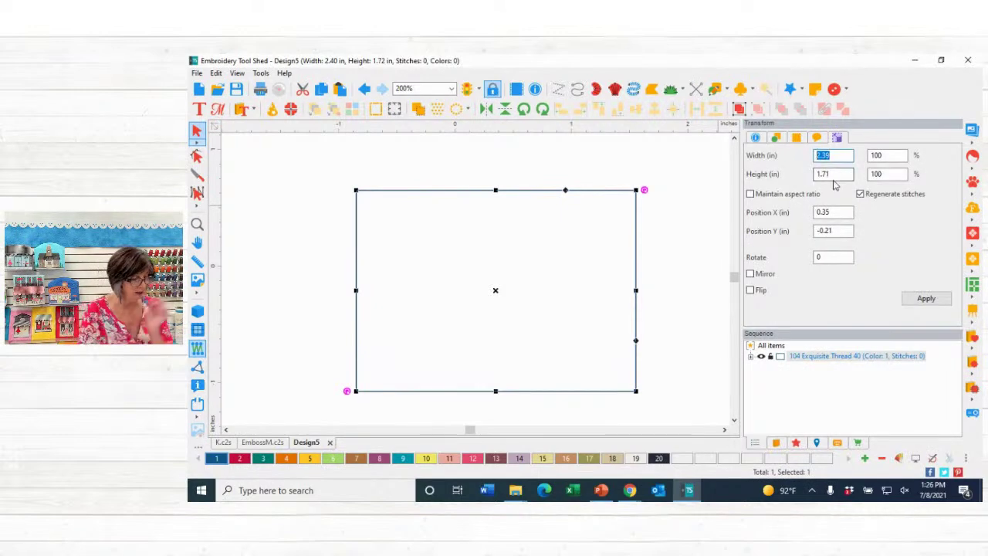
{"action": "type", "text": "4"}
{"action": "double_click", "coordinate": [837, 174]}
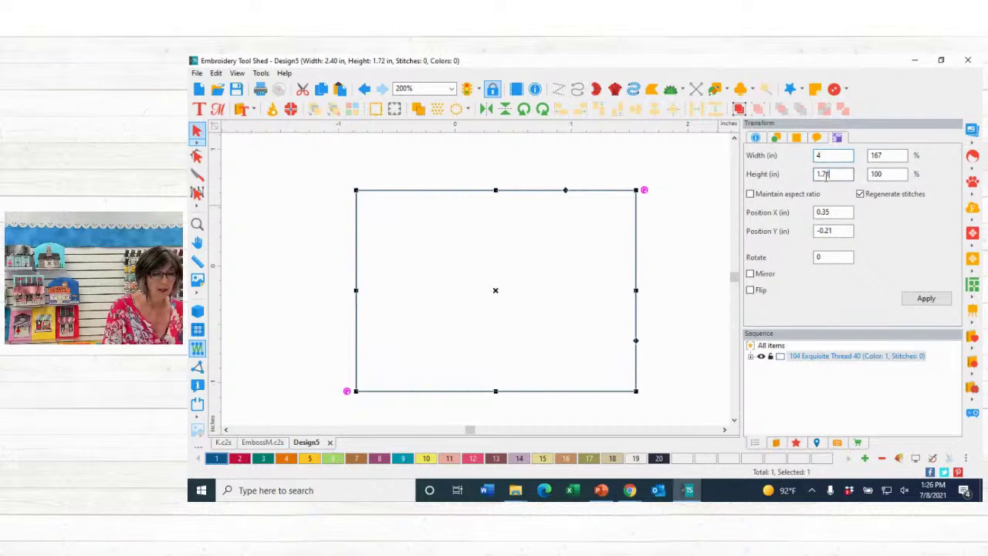
{"action": "type", "text": "4"}
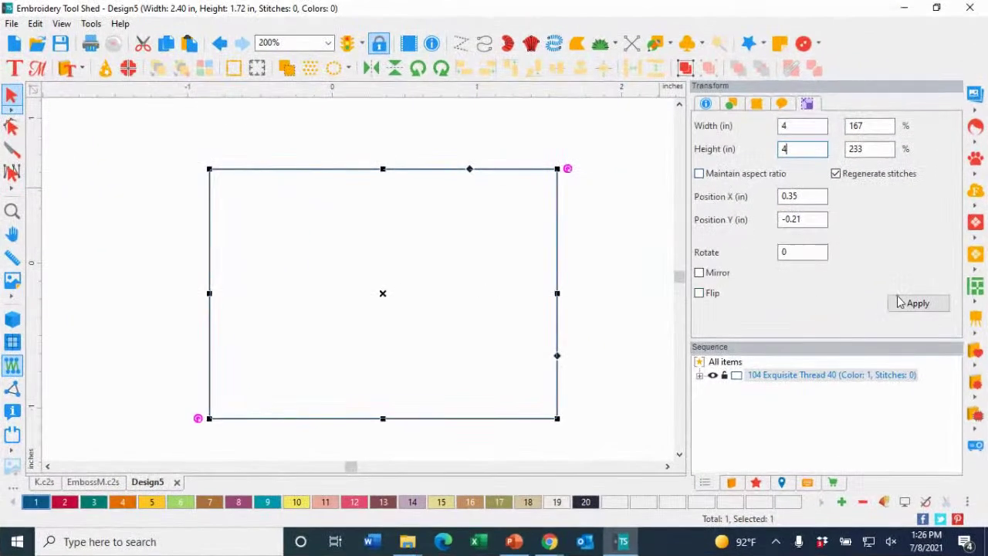
{"action": "left_click", "coordinate": [899, 303]}
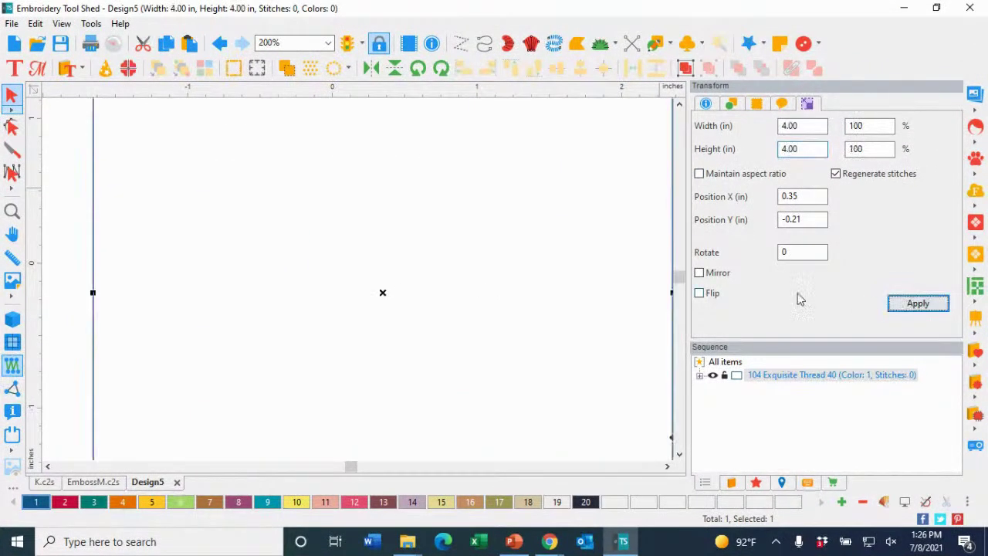
{"action": "scroll", "coordinate": [450, 268], "scroll_direction": "down", "scroll_amount": 2}
{"action": "scroll", "coordinate": [450, 268], "scroll_direction": "down", "scroll_amount": 1}
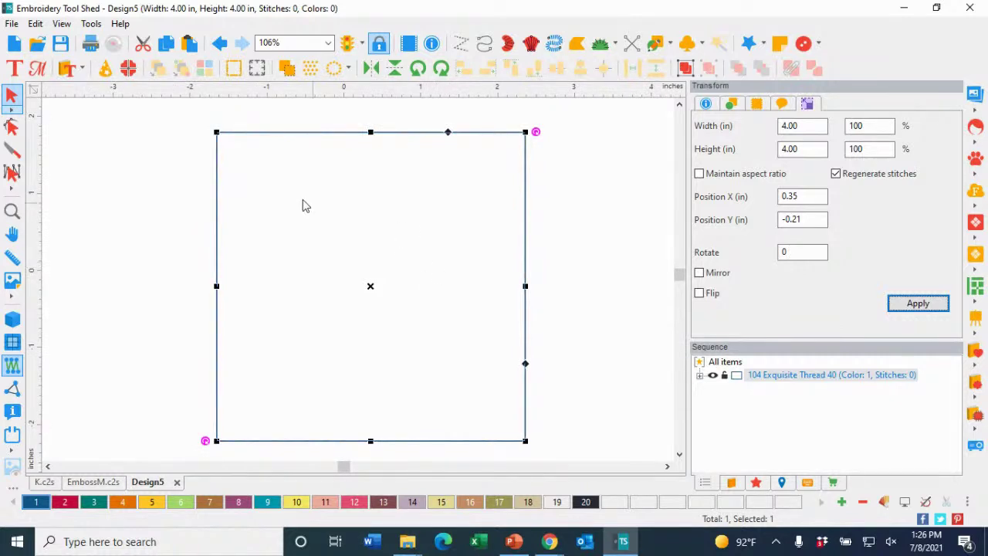
- Start importing TrueType text into the design and enter M as the text
{"action": "left_click", "coordinate": [13, 24]}
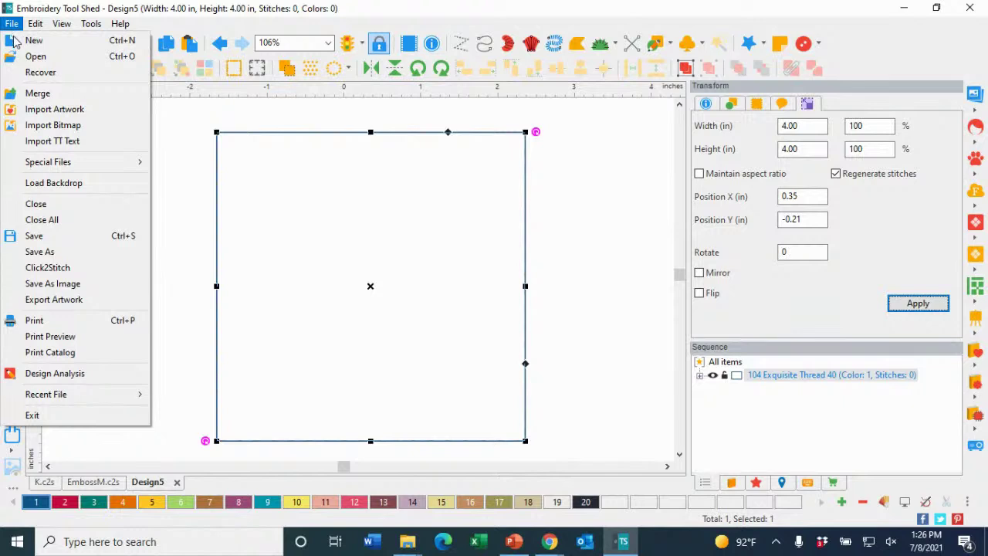
{"action": "left_click", "coordinate": [40, 142]}
{"action": "left_click", "coordinate": [496, 243]}
{"action": "left_click_drag", "start_coordinate": [497, 242], "coordinate": [412, 259]}
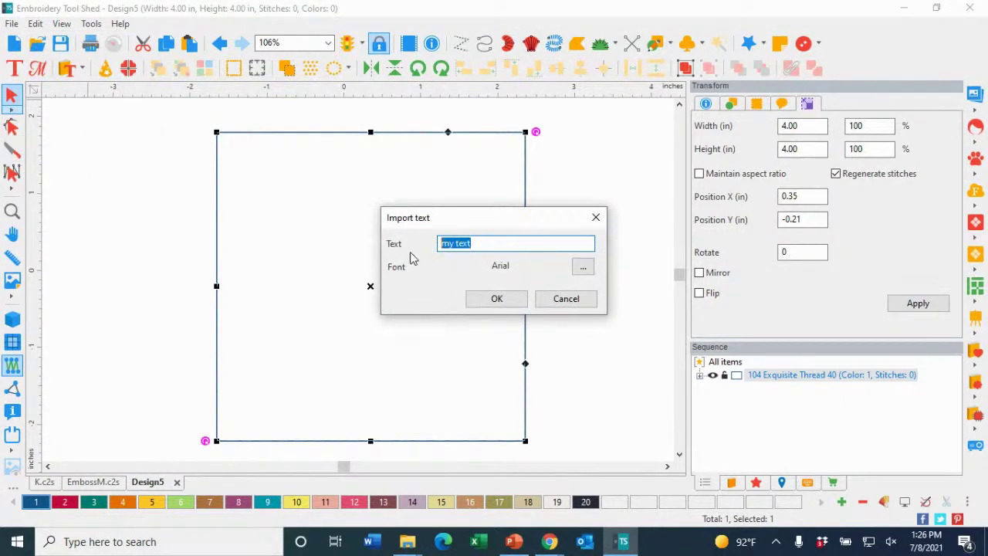
{"action": "type", "text": "M"}
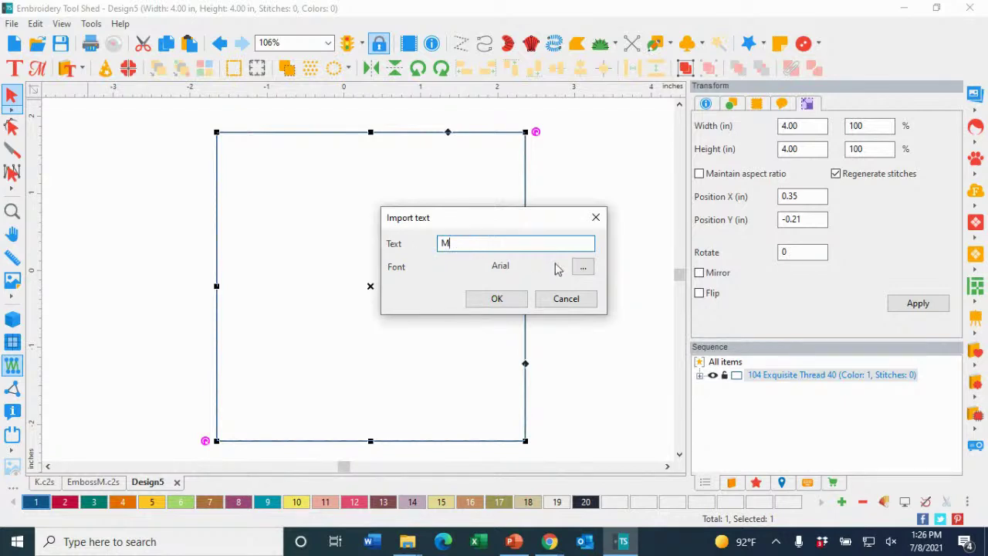
- Choose the Bungee font in Regular style for the letter and import it as artwork
{"action": "left_click", "coordinate": [583, 268]}
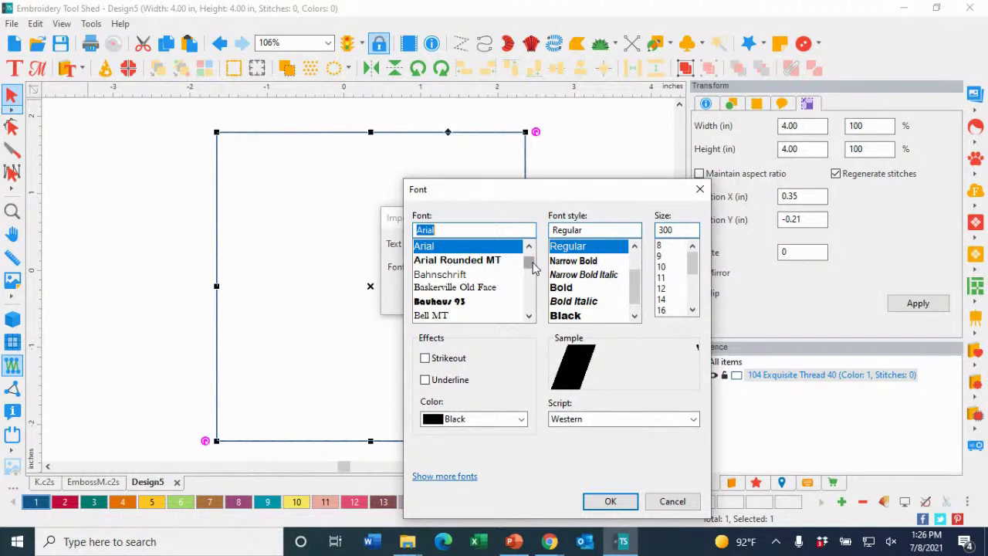
{"action": "left_click_drag", "start_coordinate": [527, 265], "coordinate": [526, 270]}
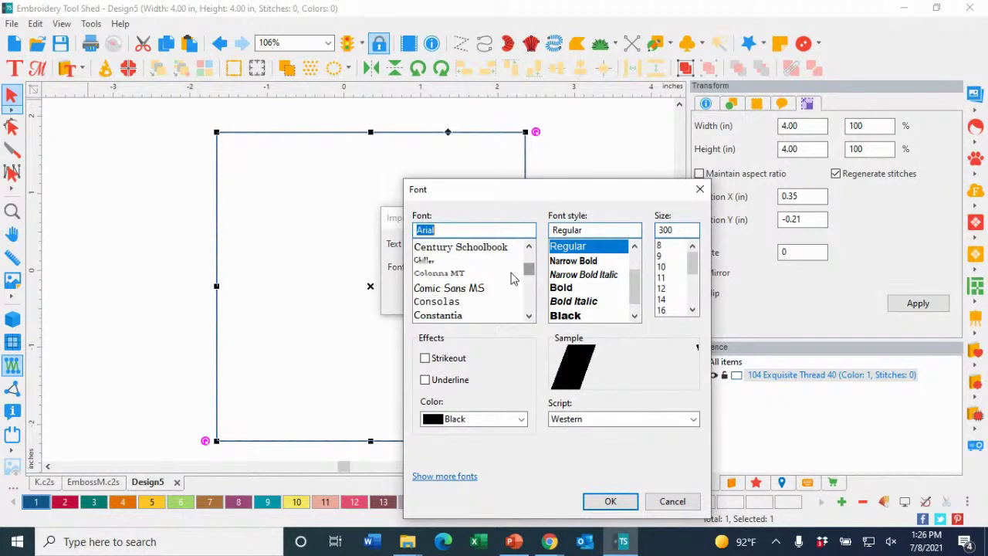
{"action": "scroll", "coordinate": [502, 285], "scroll_direction": "down", "scroll_amount": 1}
{"action": "scroll", "coordinate": [502, 285], "scroll_direction": "down", "scroll_amount": 8}
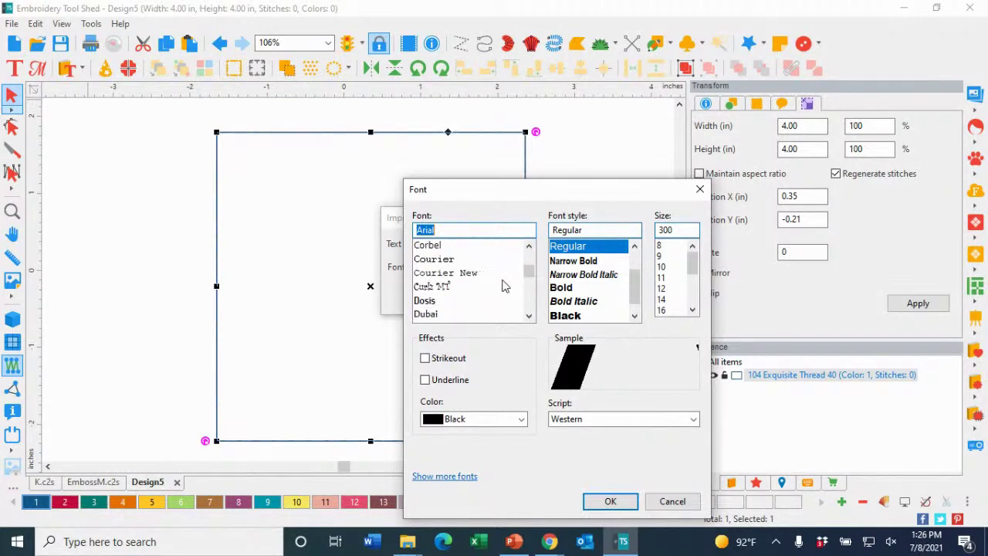
{"action": "scroll", "coordinate": [502, 286], "scroll_direction": "up", "scroll_amount": 6}
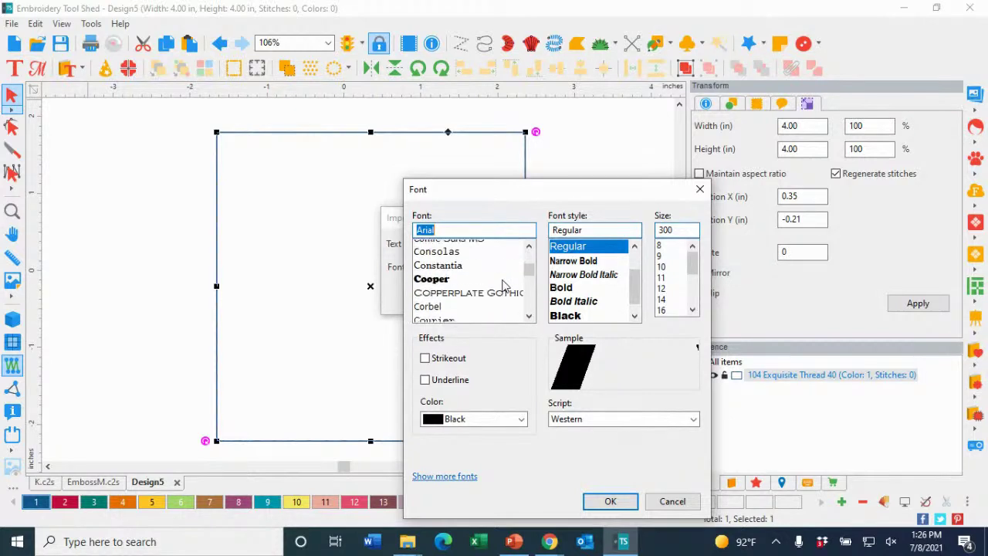
{"action": "scroll", "coordinate": [502, 286], "scroll_direction": "up", "scroll_amount": 7}
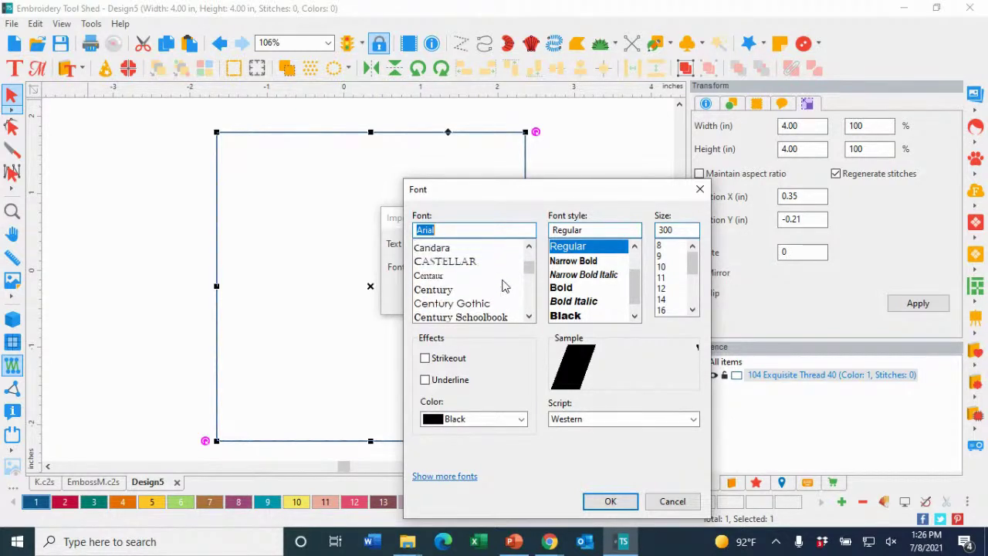
{"action": "scroll", "coordinate": [502, 286], "scroll_direction": "up", "scroll_amount": 6}
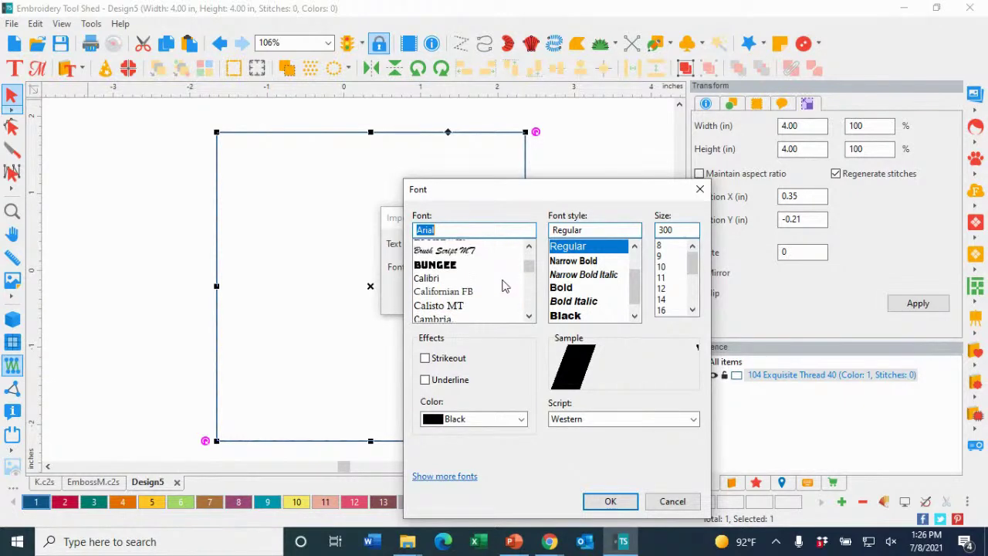
{"action": "left_click", "coordinate": [435, 290]}
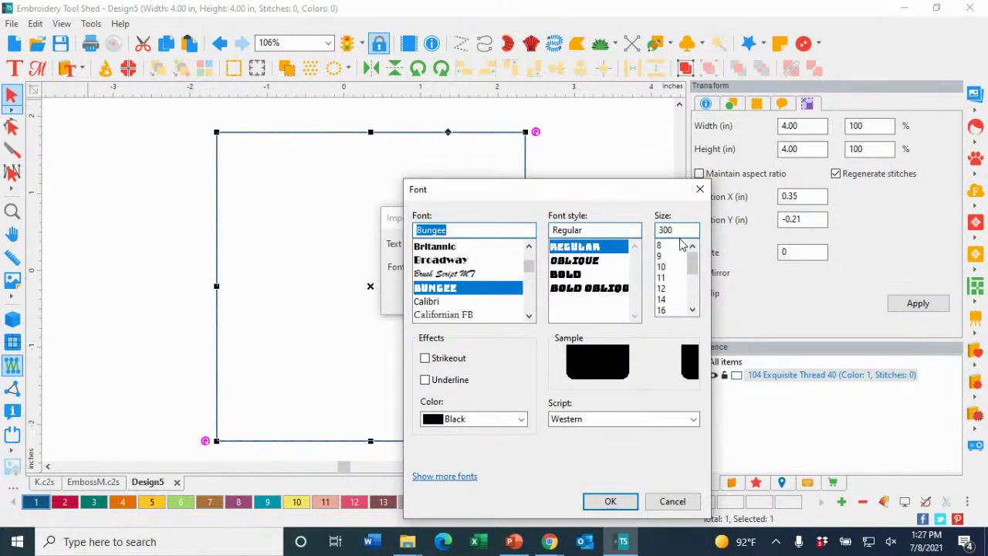
{"action": "left_click", "coordinate": [610, 503]}
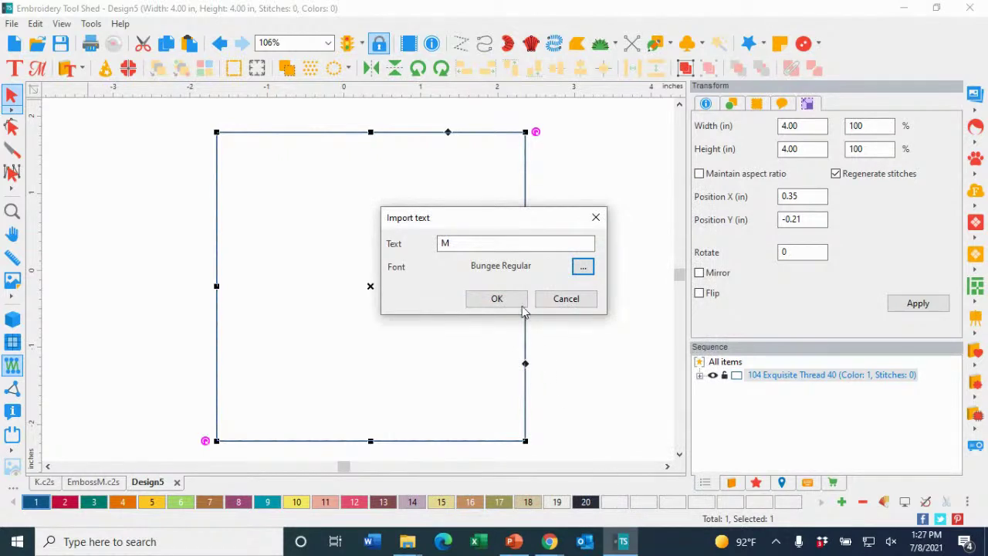
{"action": "left_click", "coordinate": [496, 298]}
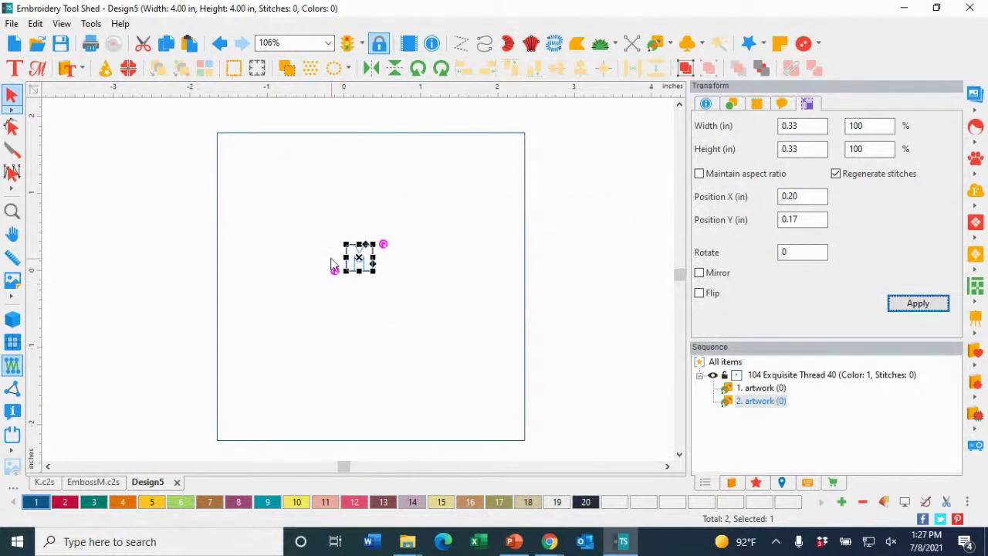
- Enlarge the letter M to about 2.9 inches and center it inside the square
{"action": "left_click_drag", "start_coordinate": [373, 270], "coordinate": [554, 491]}
{"action": "left_click_drag", "start_coordinate": [487, 331], "coordinate": [378, 245]}
{"action": "left_click_drag", "start_coordinate": [161, 114], "coordinate": [558, 462]}
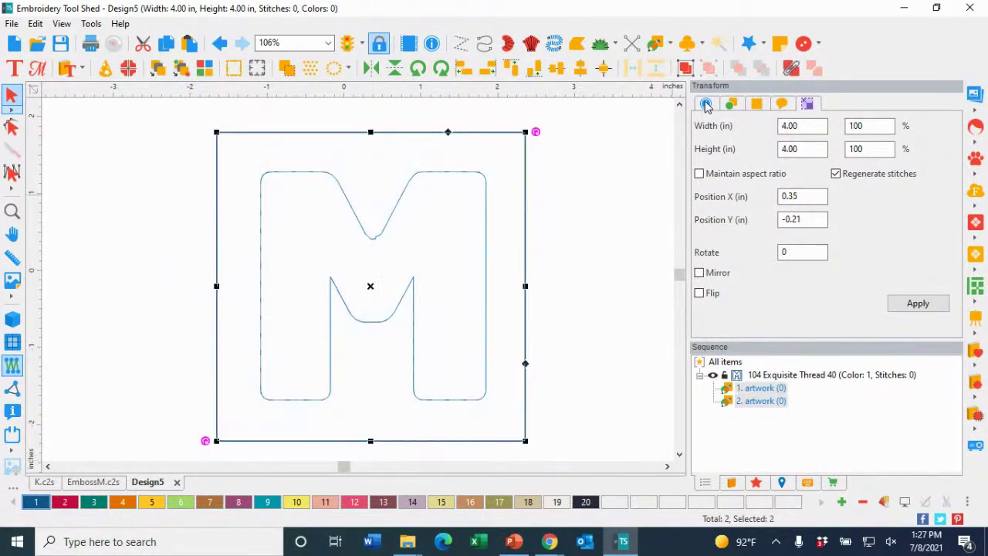
{"action": "left_click", "coordinate": [603, 70]}
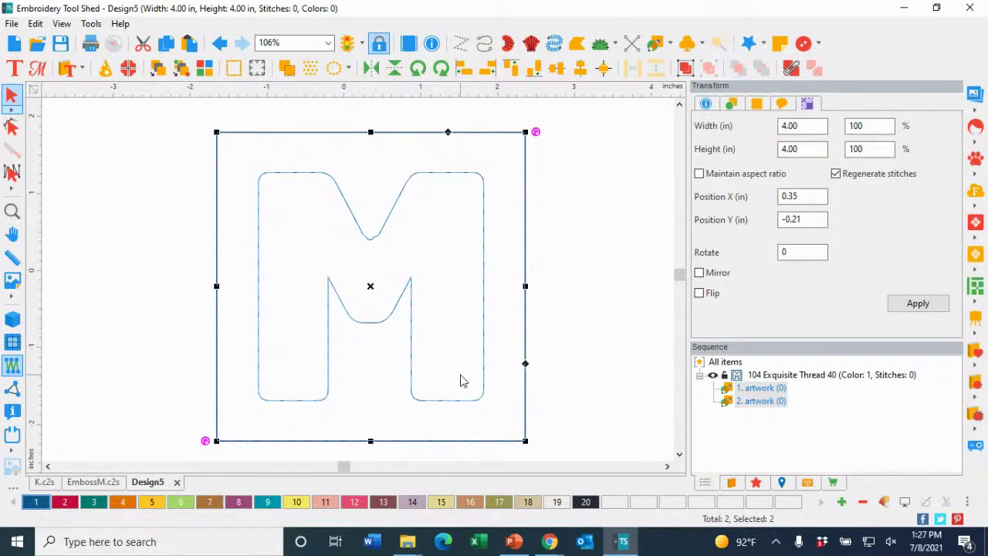
- Duplicate the square and the M in place, and assign thread color 2 (Cherry) to the copies
{"action": "key", "text": "ctrl+d"}
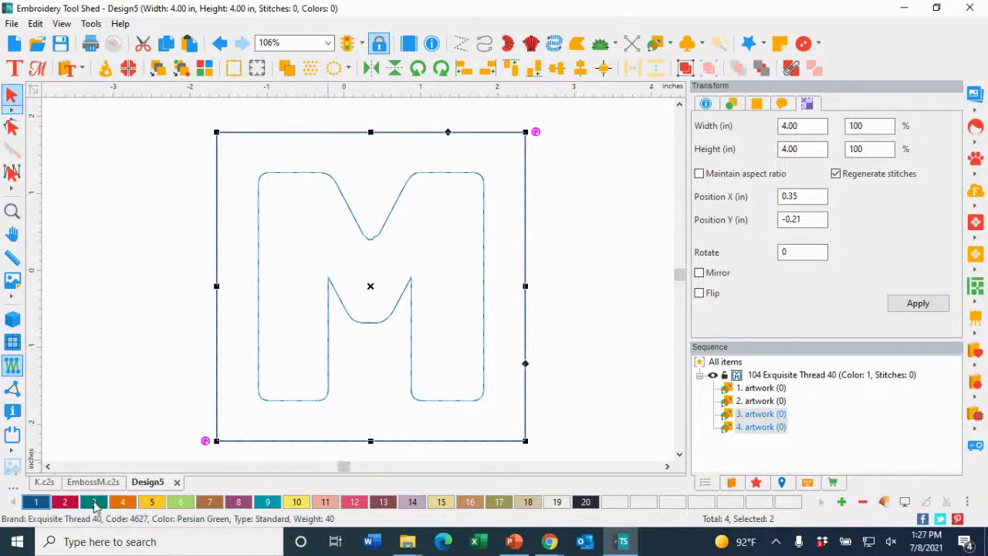
{"action": "left_click", "coordinate": [66, 503]}
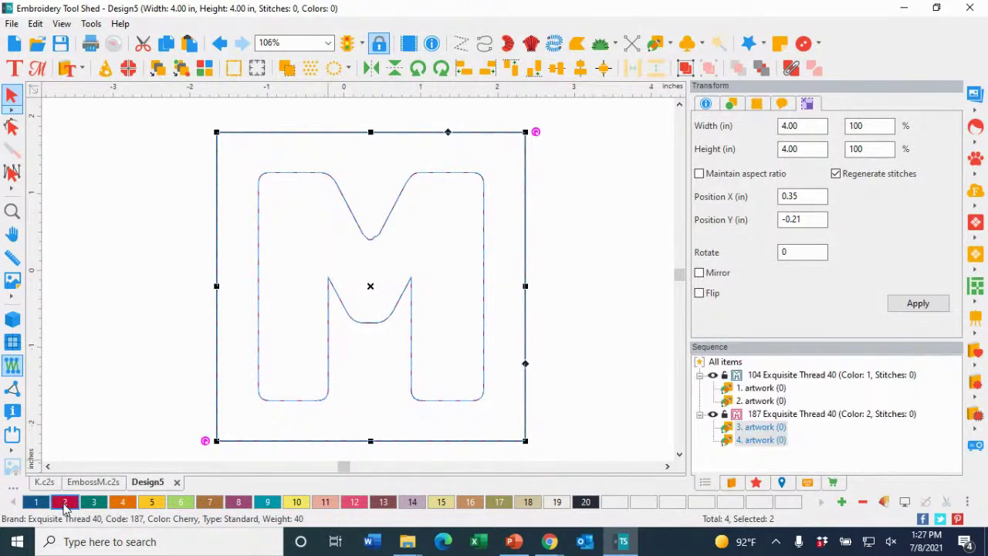
{"action": "left_click", "coordinate": [593, 290]}
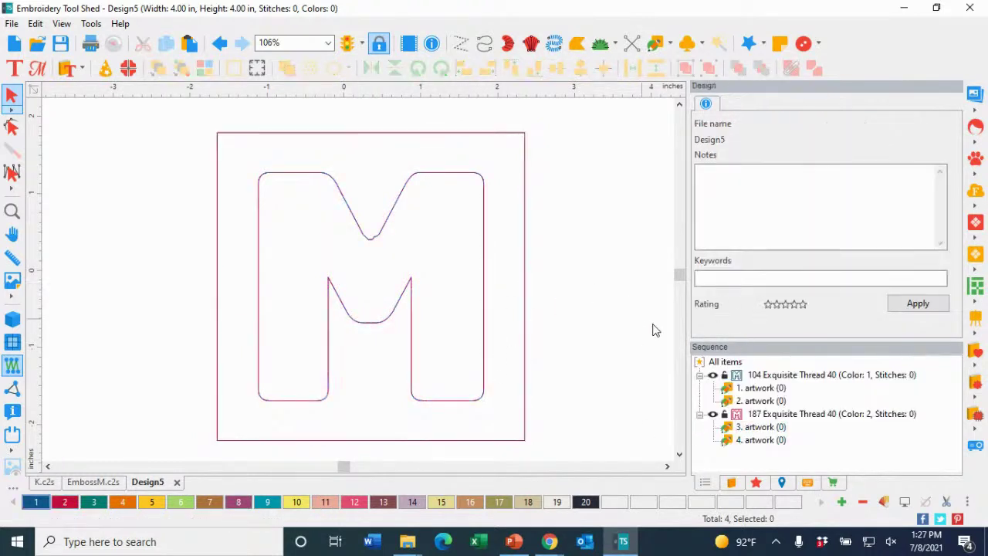
- Combine the original color 1 square and M outlines into a single artwork object
{"action": "left_click", "coordinate": [788, 375]}
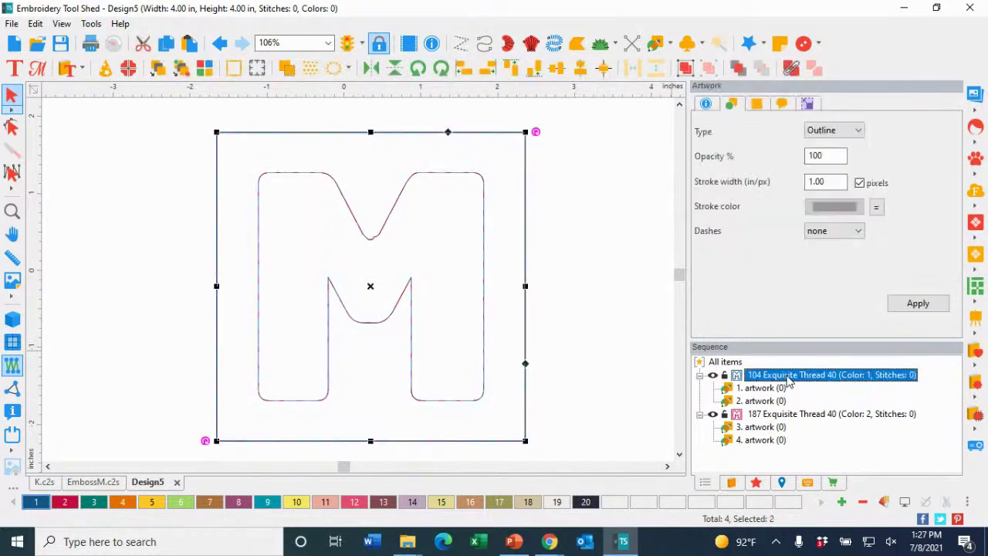
{"action": "left_click", "coordinate": [649, 381]}
{"action": "left_click", "coordinate": [770, 388]}
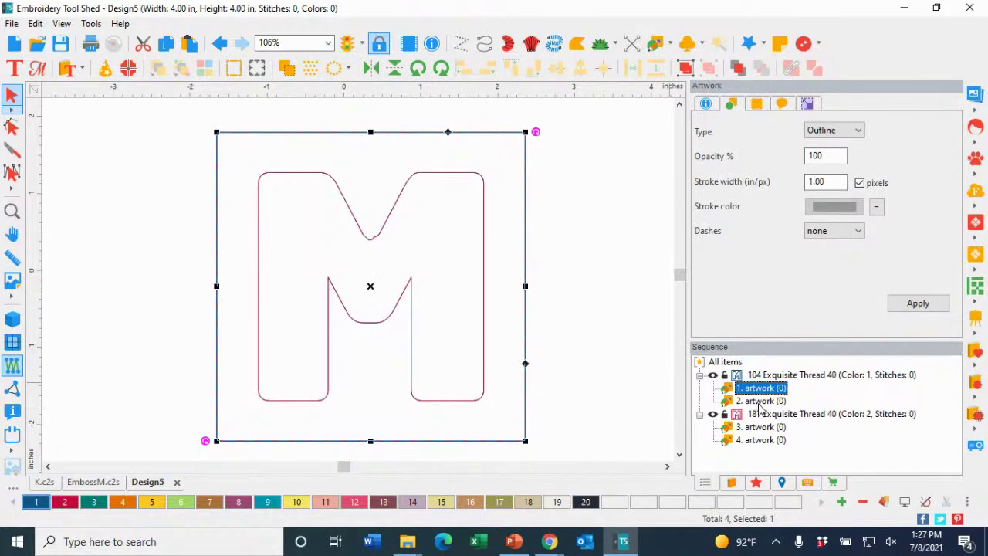
{"action": "left_click", "coordinate": [762, 401]}
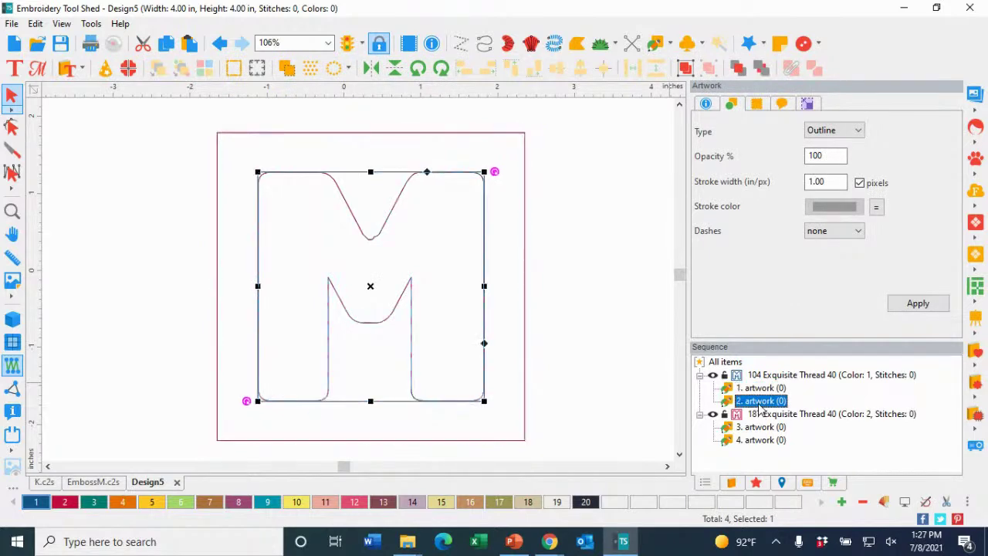
{"action": "left_click", "coordinate": [789, 376]}
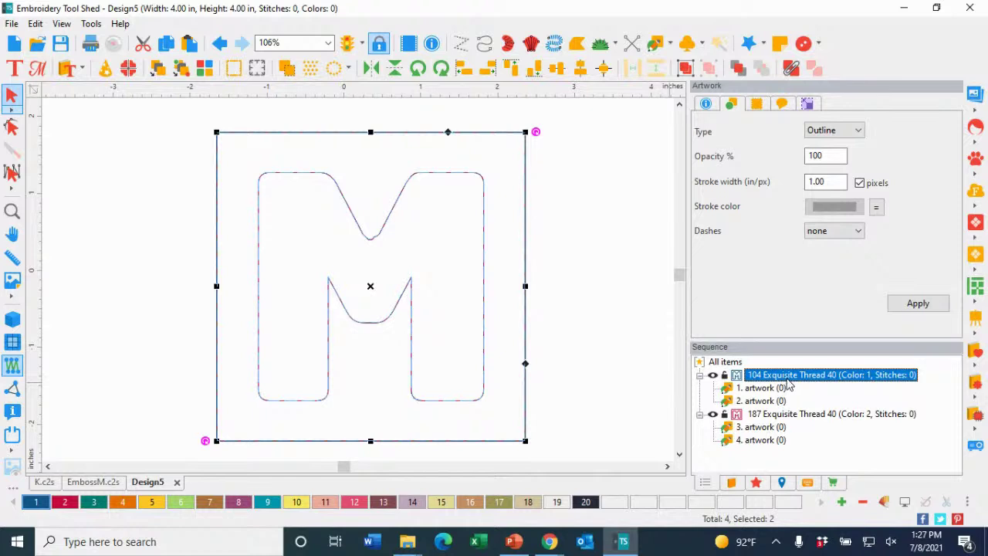
{"action": "left_click", "coordinate": [789, 70]}
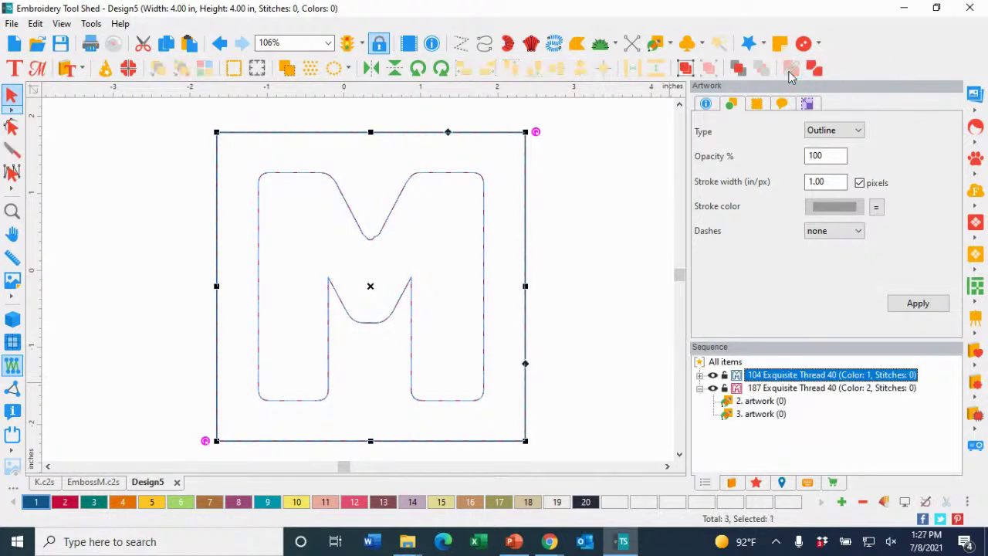
- Convert the combined color 1 square-and-M artwork to a Complex Fill
{"action": "right_click", "coordinate": [498, 166]}
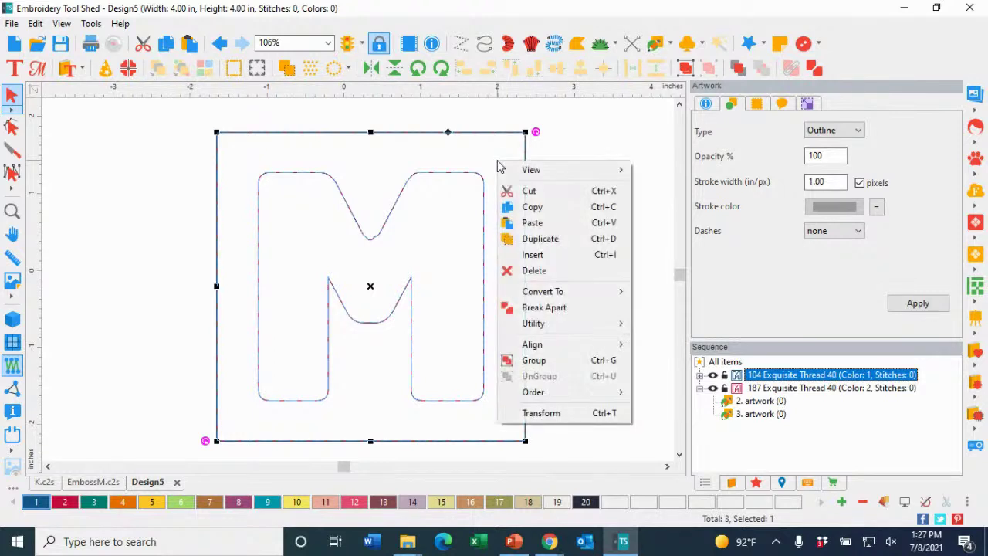
{"action": "mouse_move", "coordinate": [563, 295]}
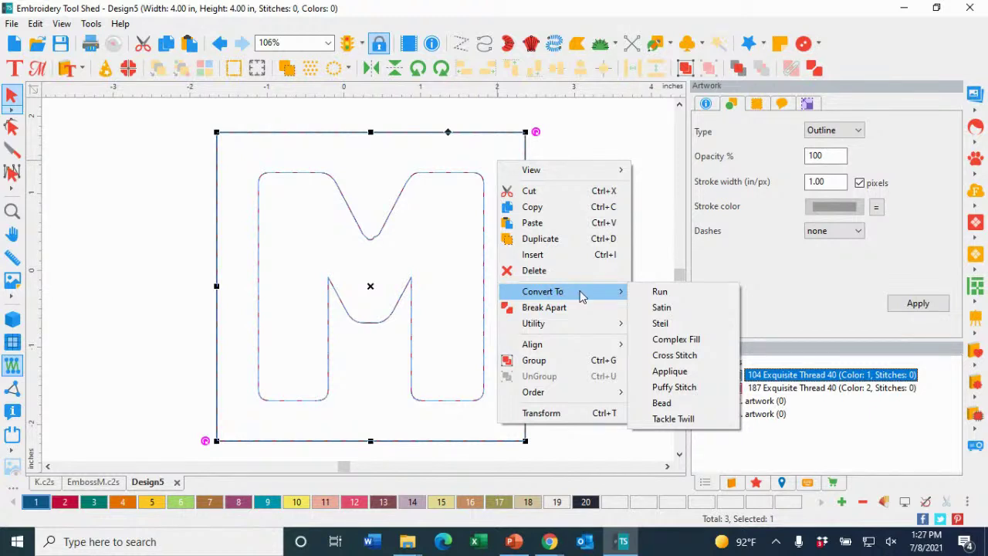
{"action": "left_click", "coordinate": [662, 343]}
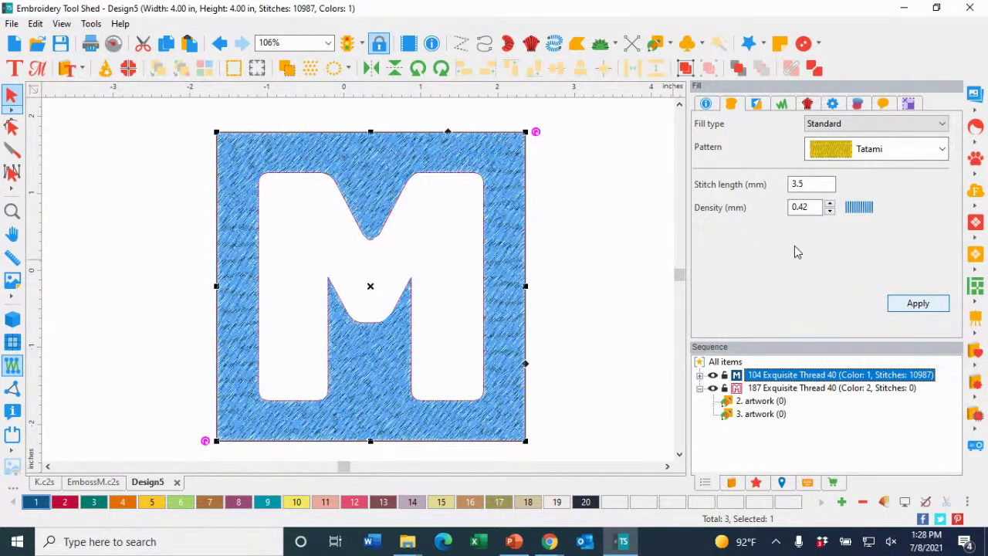
- Set the density of the fill around the M to 6 mm and apply it
{"action": "left_click", "coordinate": [818, 207]}
{"action": "left_click_drag", "start_coordinate": [818, 206], "coordinate": [787, 208]}
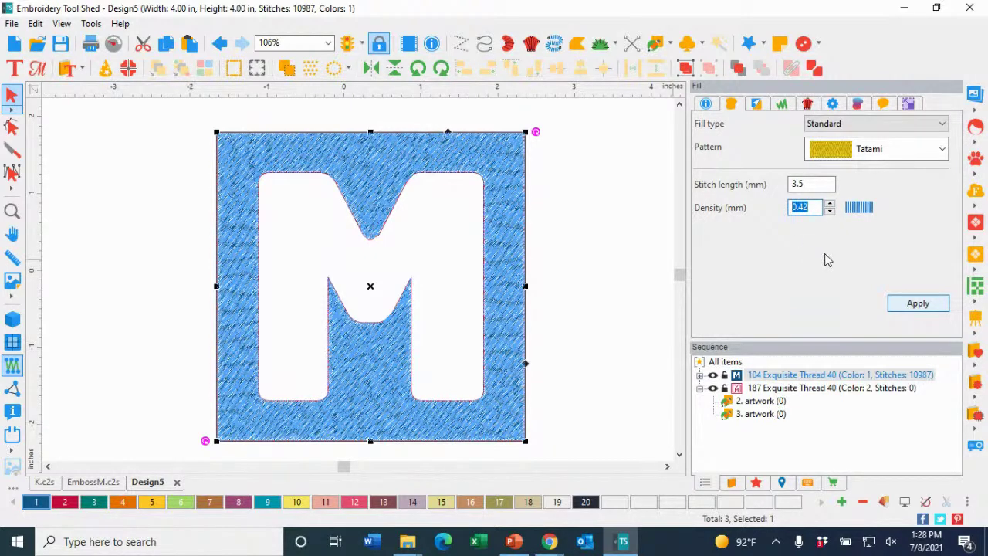
{"action": "type", "text": "6"}
{"action": "left_click", "coordinate": [919, 305]}
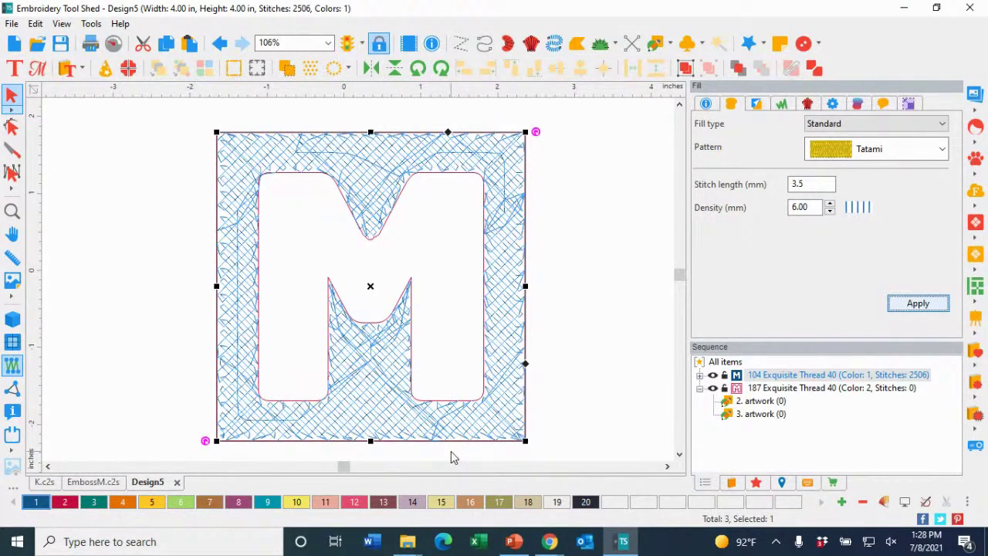
- Convert both color 2 artwork outlines, the square and the M, to Run stitches
{"action": "left_click", "coordinate": [829, 389]}
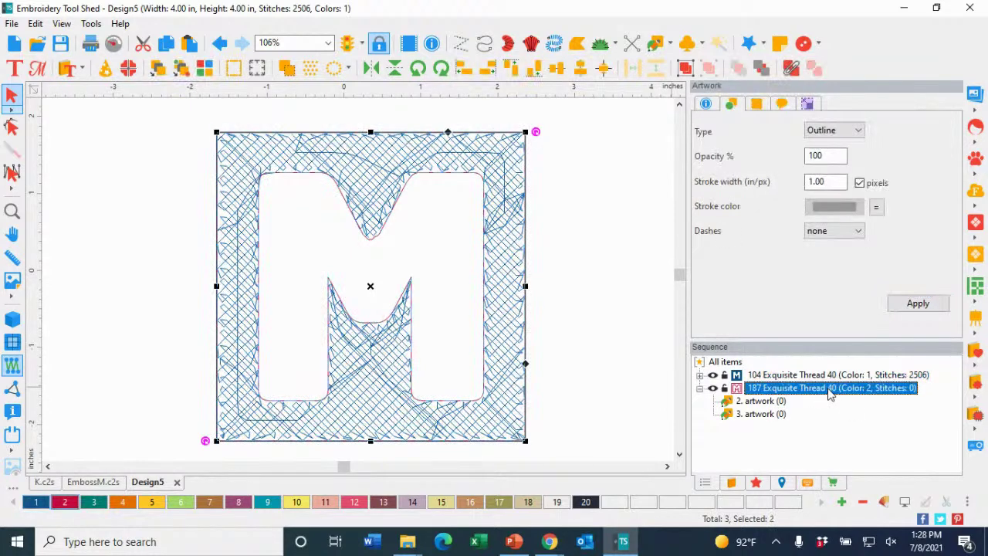
{"action": "left_click", "coordinate": [760, 401]}
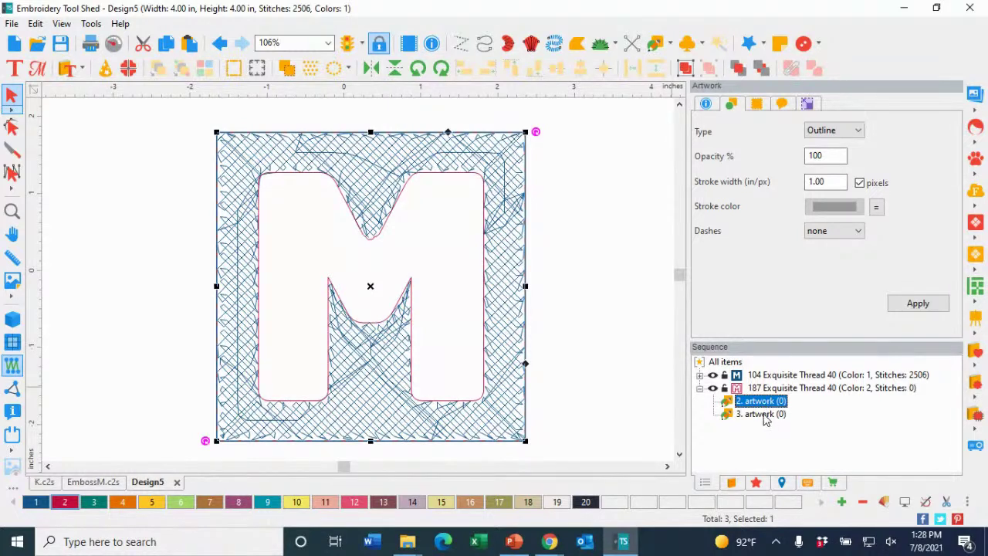
{"action": "left_click", "coordinate": [763, 414]}
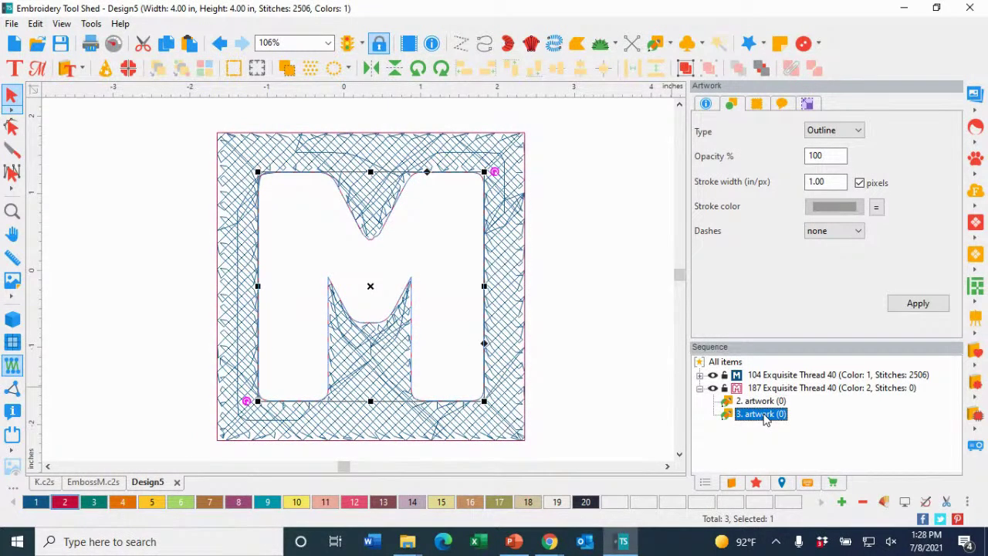
{"action": "left_click", "coordinate": [777, 388]}
{"action": "right_click", "coordinate": [776, 388]}
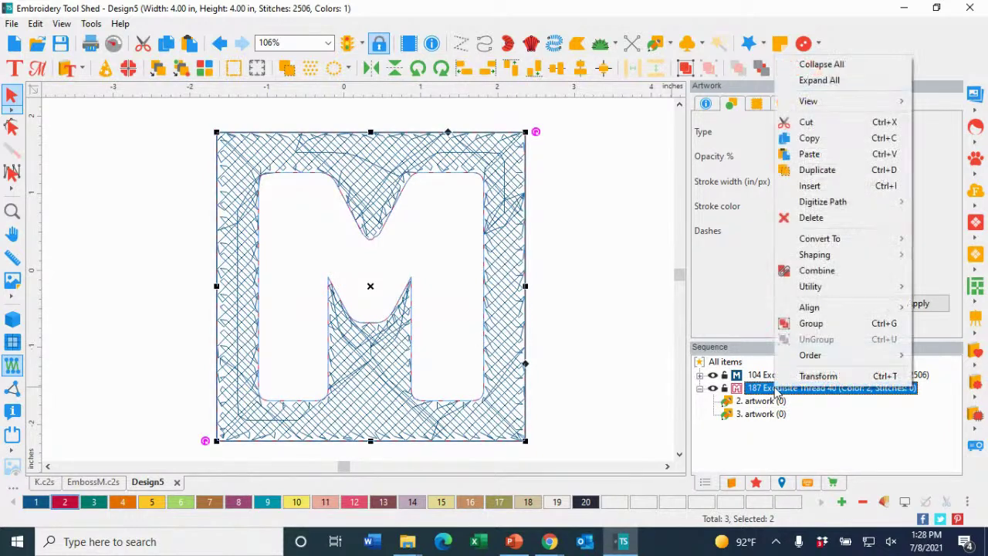
{"action": "mouse_move", "coordinate": [834, 238]}
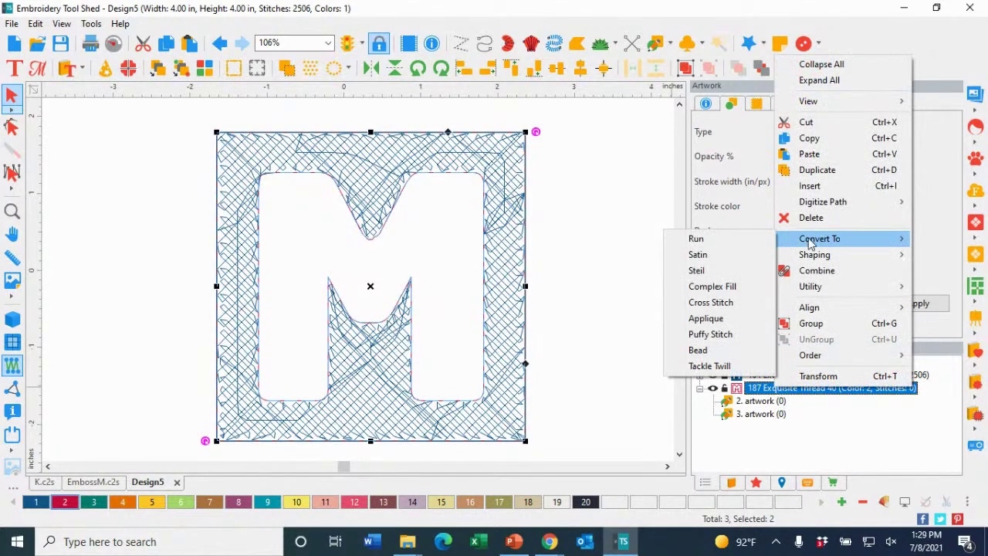
{"action": "left_click", "coordinate": [707, 241]}
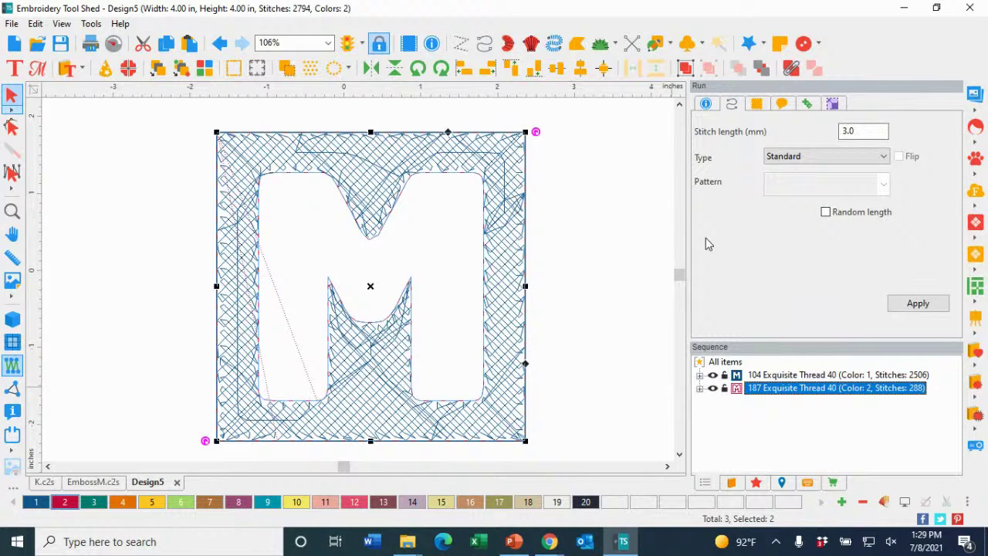
- Set the stitch length of the color 2 run outlines to 2.4 mm and apply it
{"action": "double_click", "coordinate": [853, 131]}
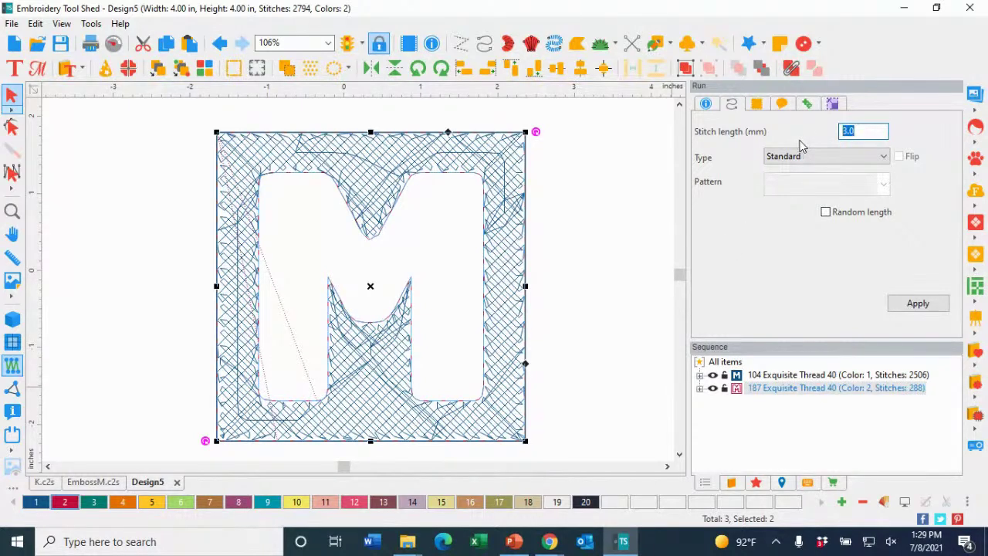
{"action": "type", "text": "2.4"}
{"action": "left_click", "coordinate": [938, 303]}
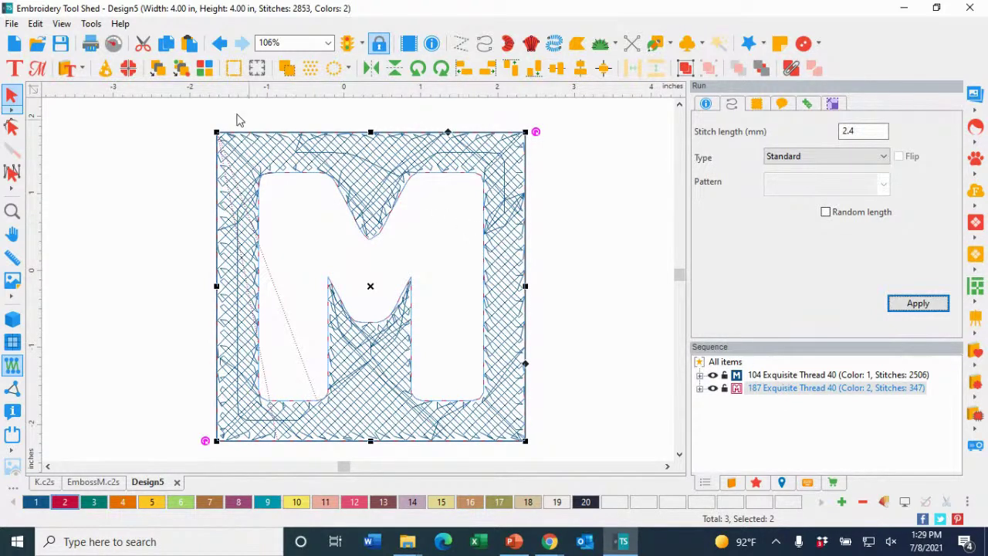
- Simulate the sewing order of the whole design from the first to the last stitch, and exit the simulation
{"action": "left_click", "coordinate": [113, 43]}
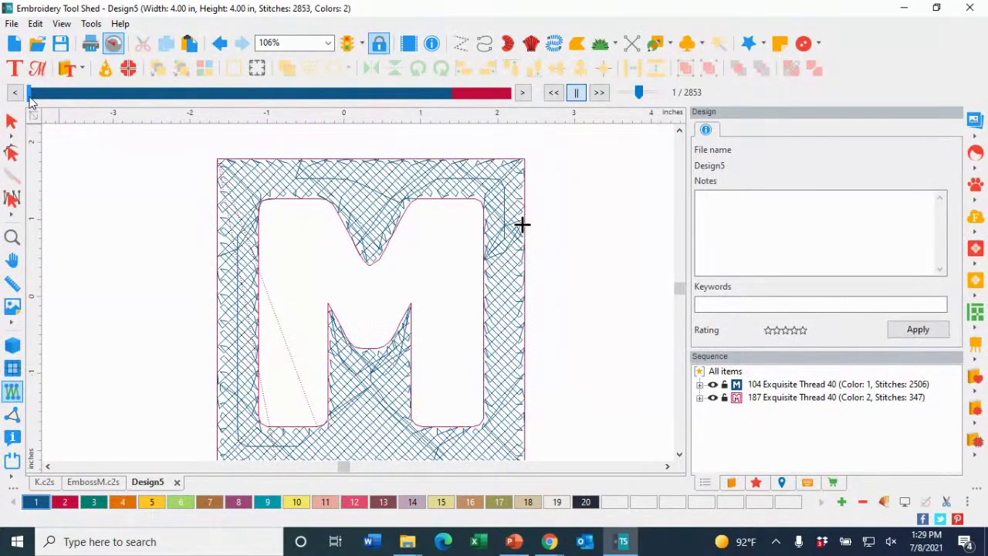
{"action": "left_click_drag", "start_coordinate": [31, 96], "coordinate": [516, 171]}
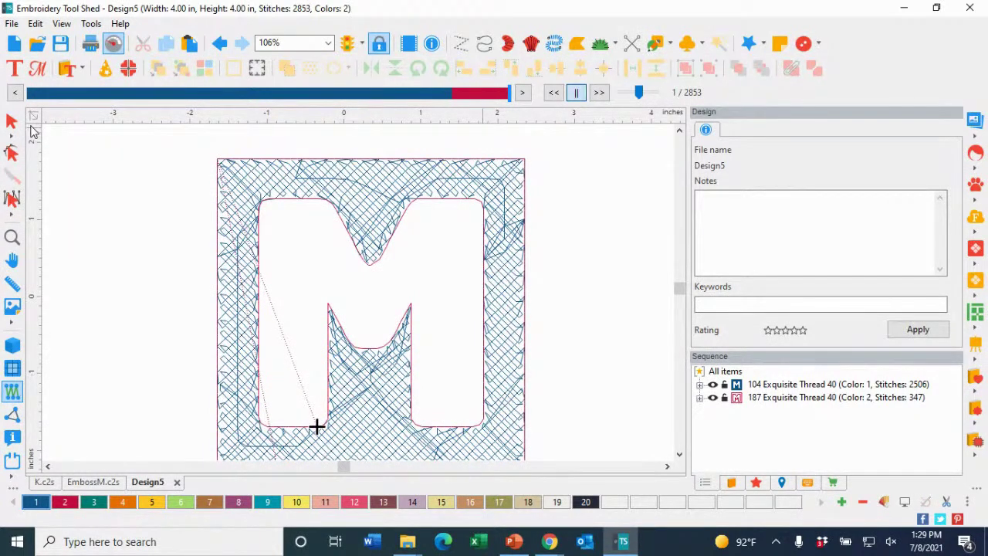
{"action": "left_click", "coordinate": [13, 122]}
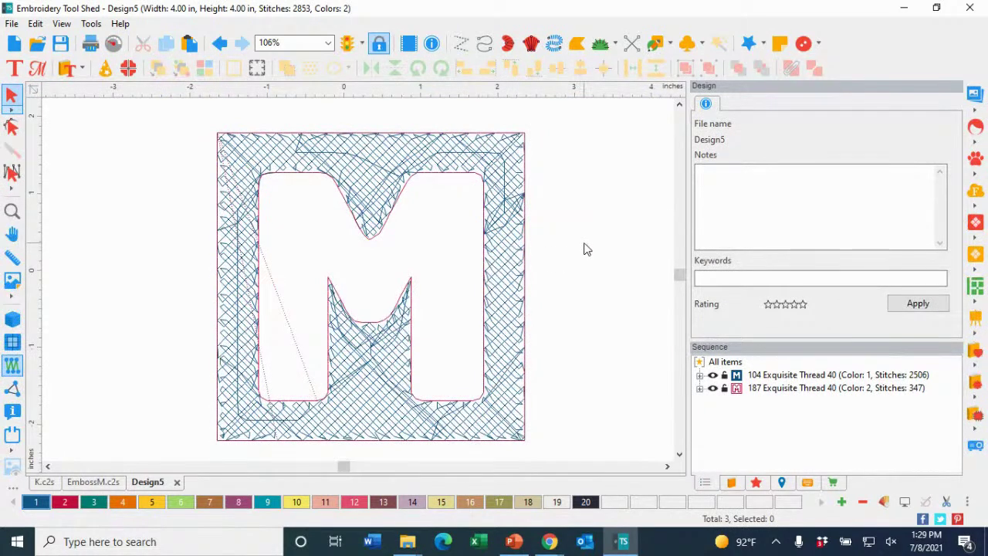